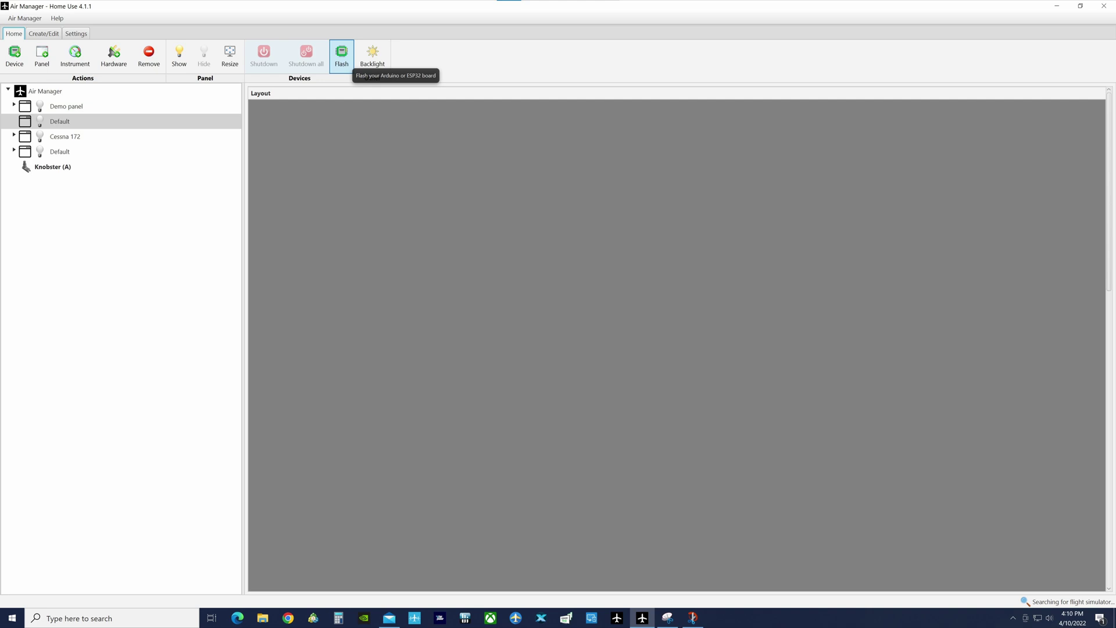
Open Air Manager's board-flashing window with Flash on the Home ribbon.
left_click(342, 56)
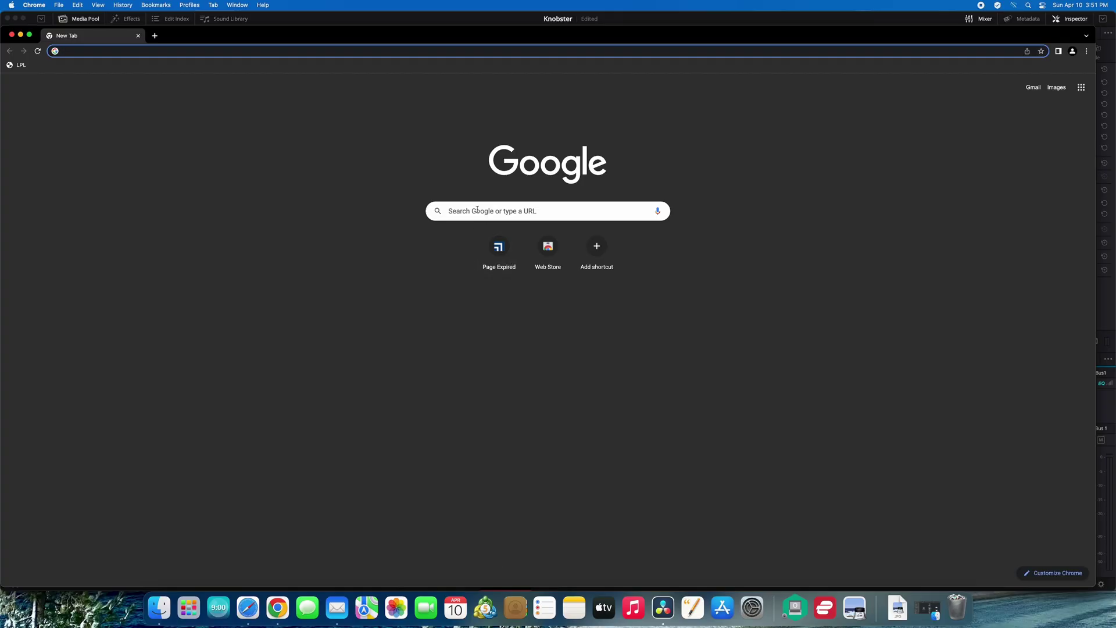
Search Google for ch340 and open the Gogo:Tronics CH340 drivers page.
left_click(471, 211)
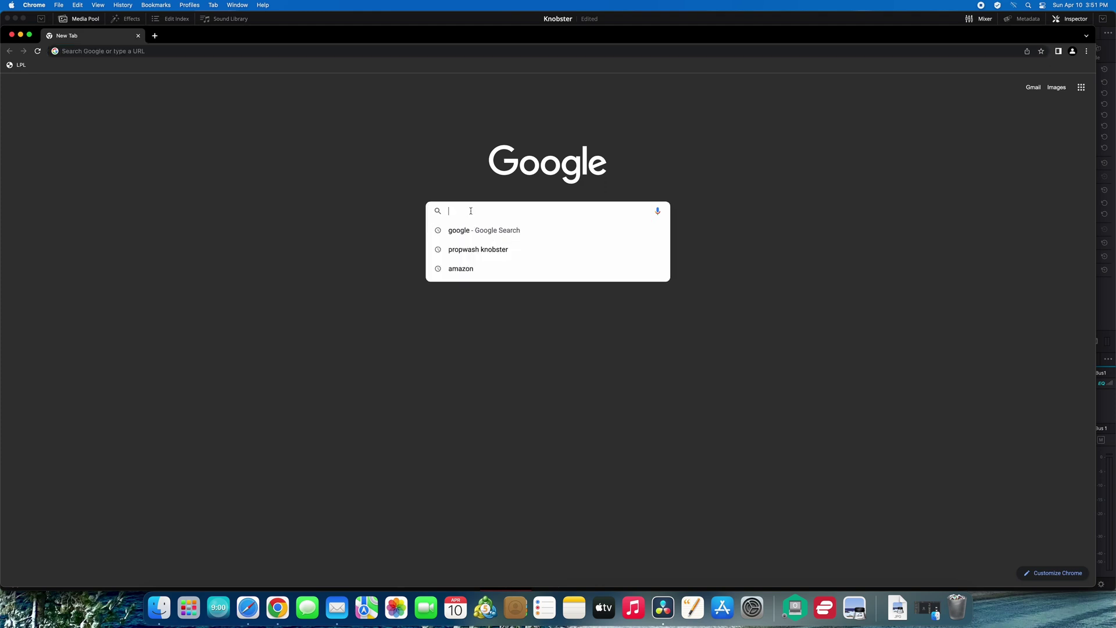
type("ch340")
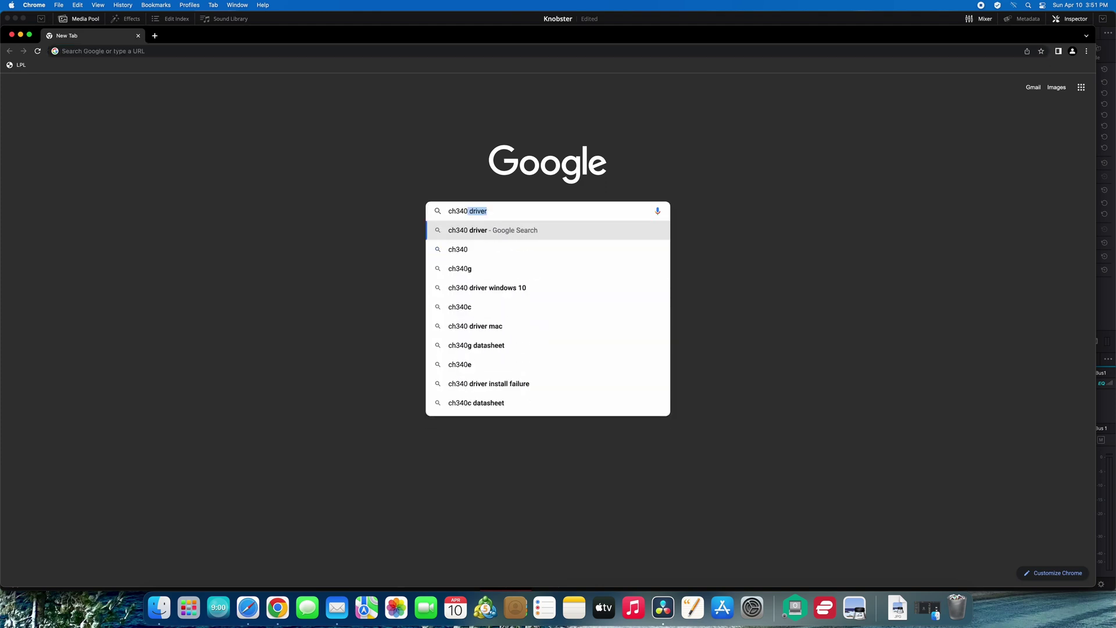
left_click(464, 212)
left_click(459, 249)
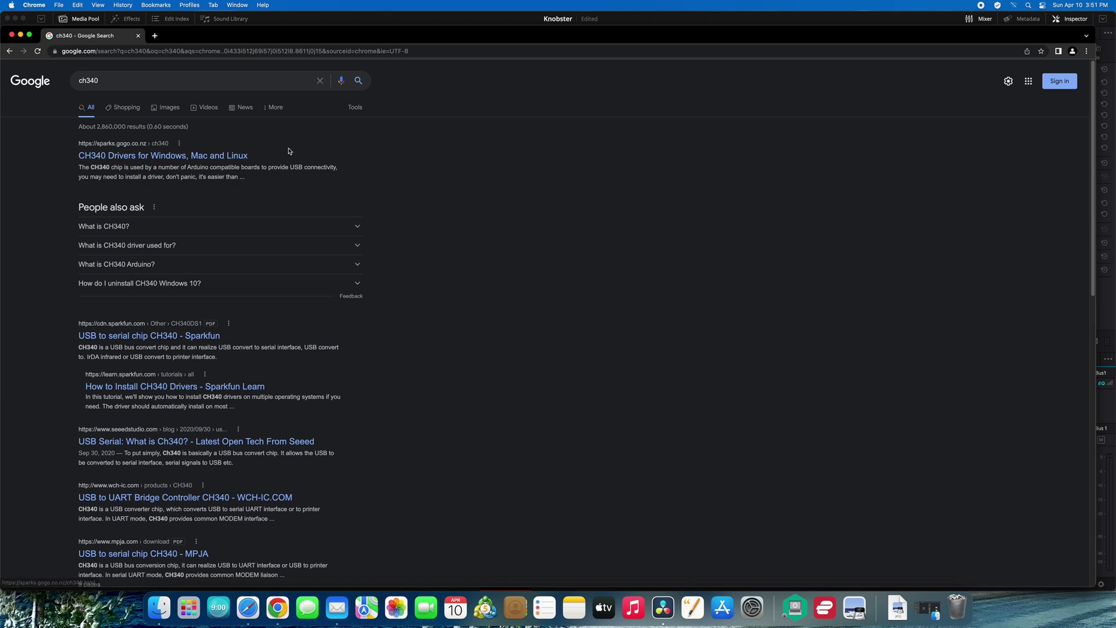
left_click(226, 160)
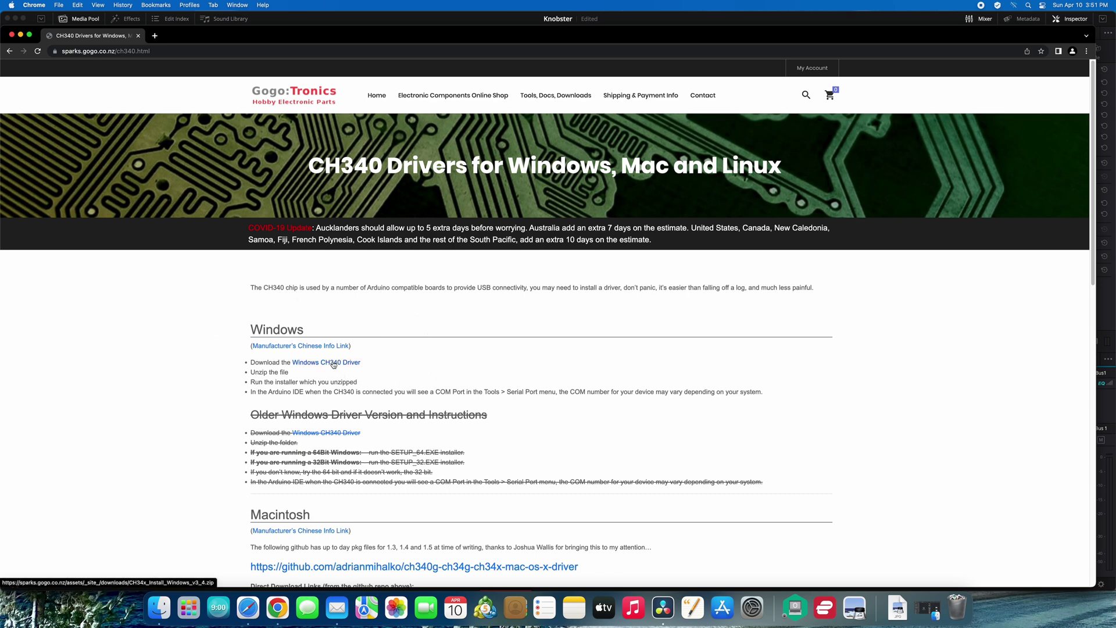
Download the Windows CH340 driver zip and check its download options menu.
left_click(333, 362)
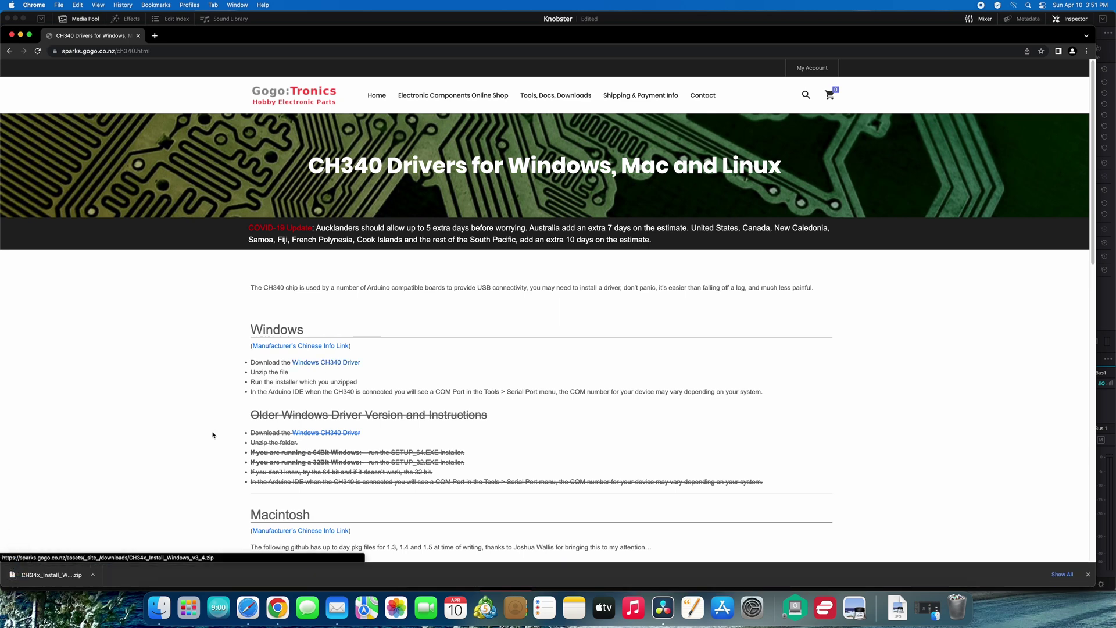
left_click(91, 576)
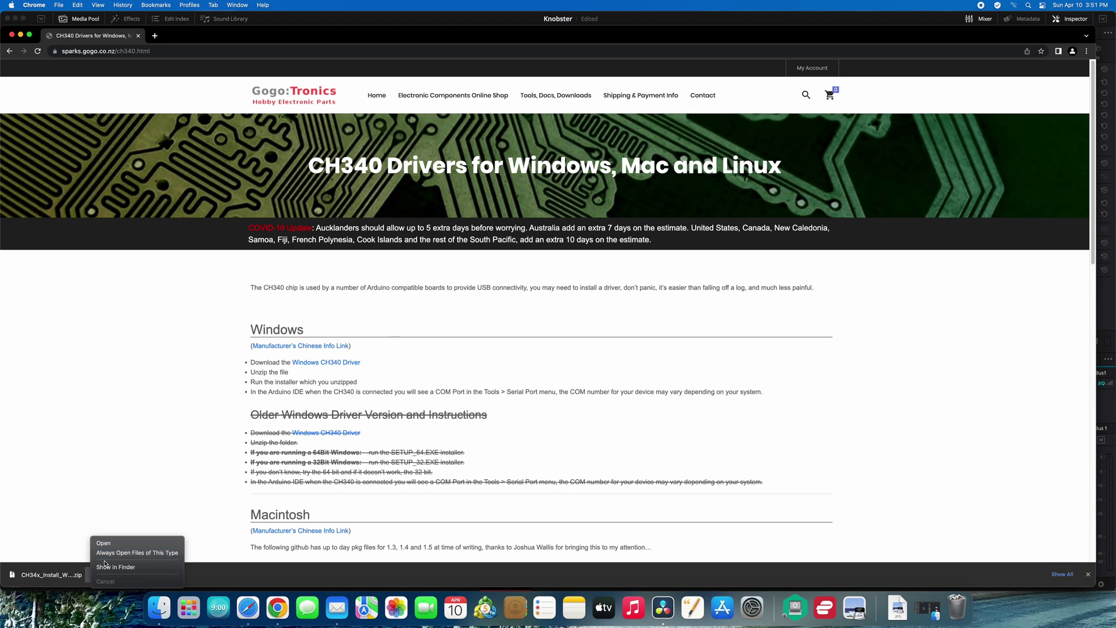
left_click(72, 510)
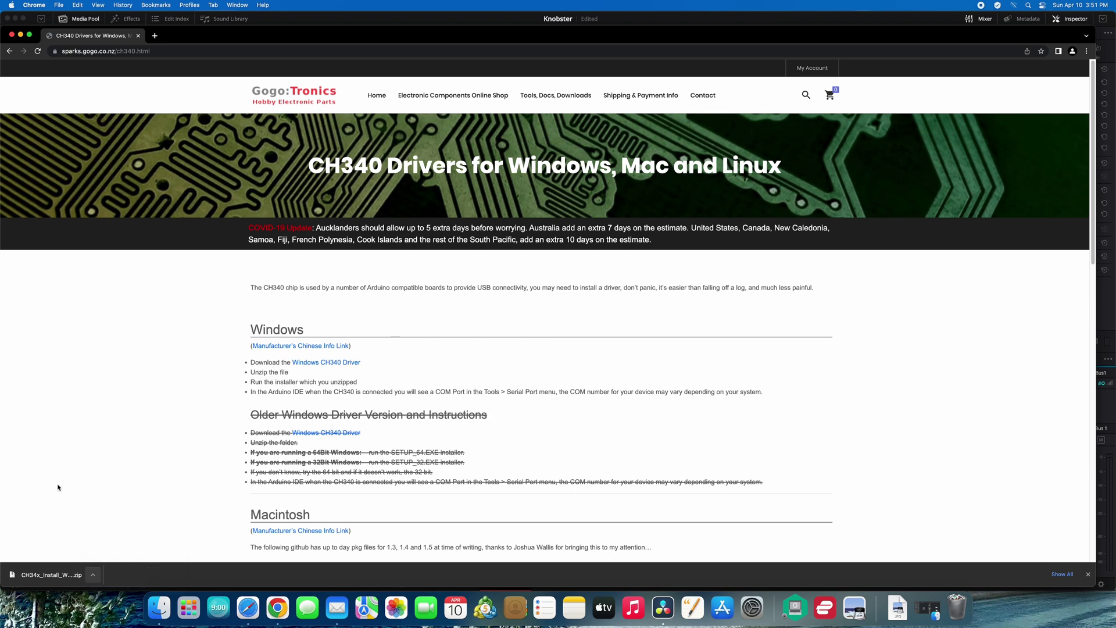
right_click(58, 574)
left_click(51, 509)
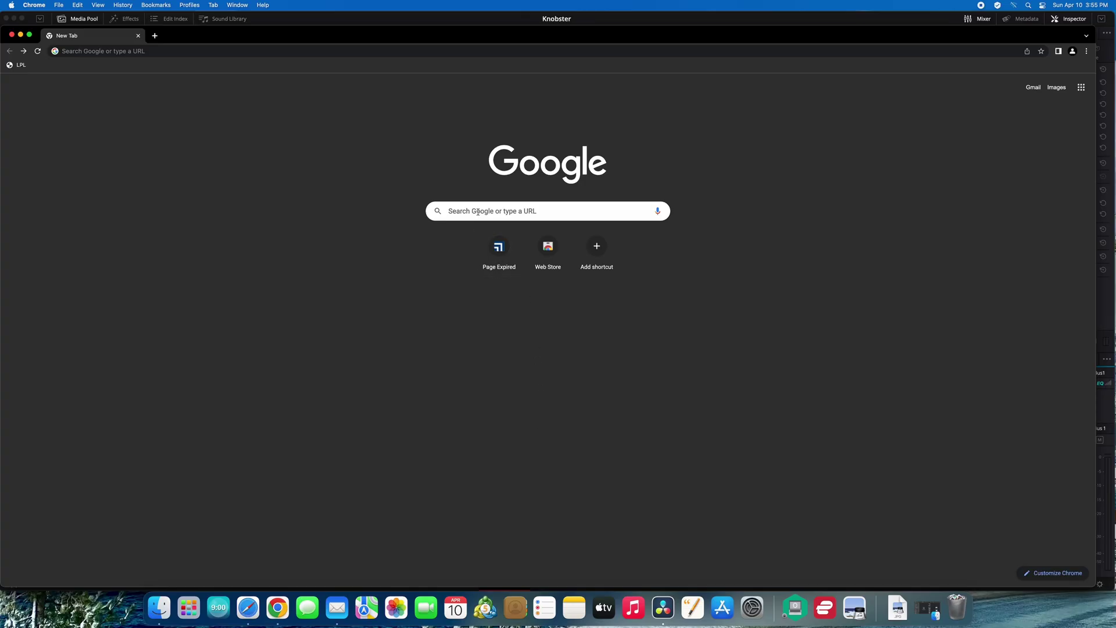
Search Google for 'airmanager wiki' and open the Sim Innovations Wiki main page.
left_click(476, 211)
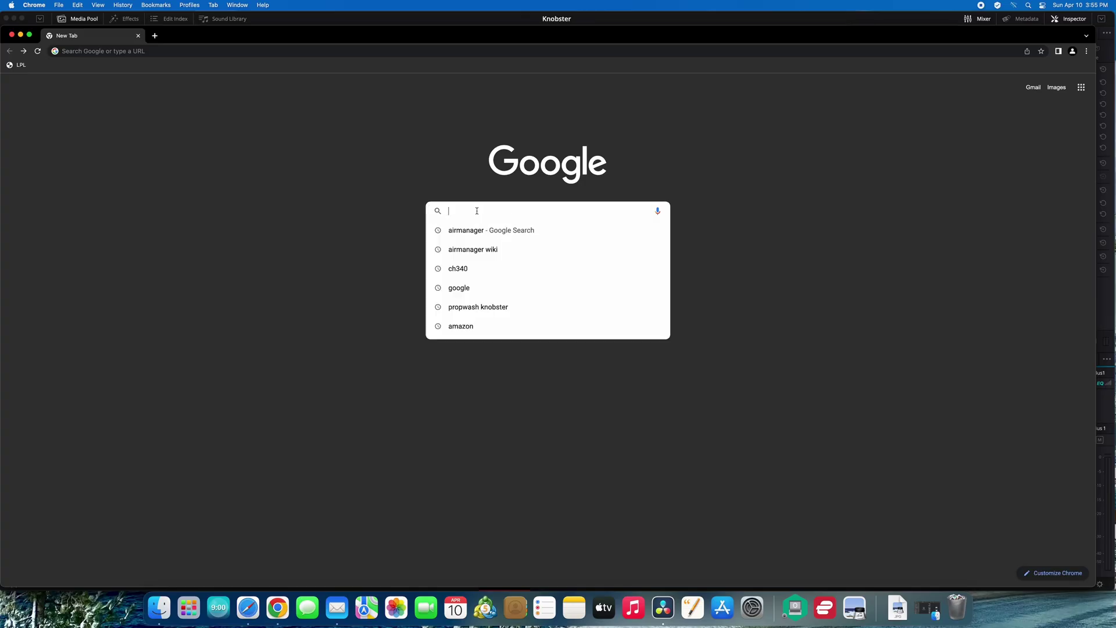
type("airmanage")
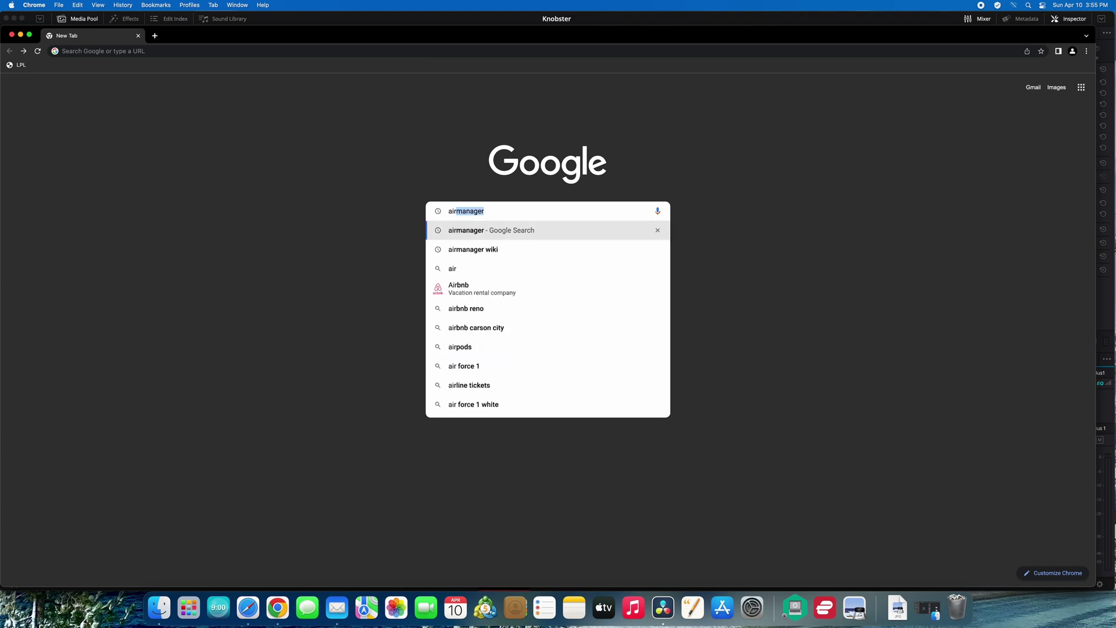
type("r")
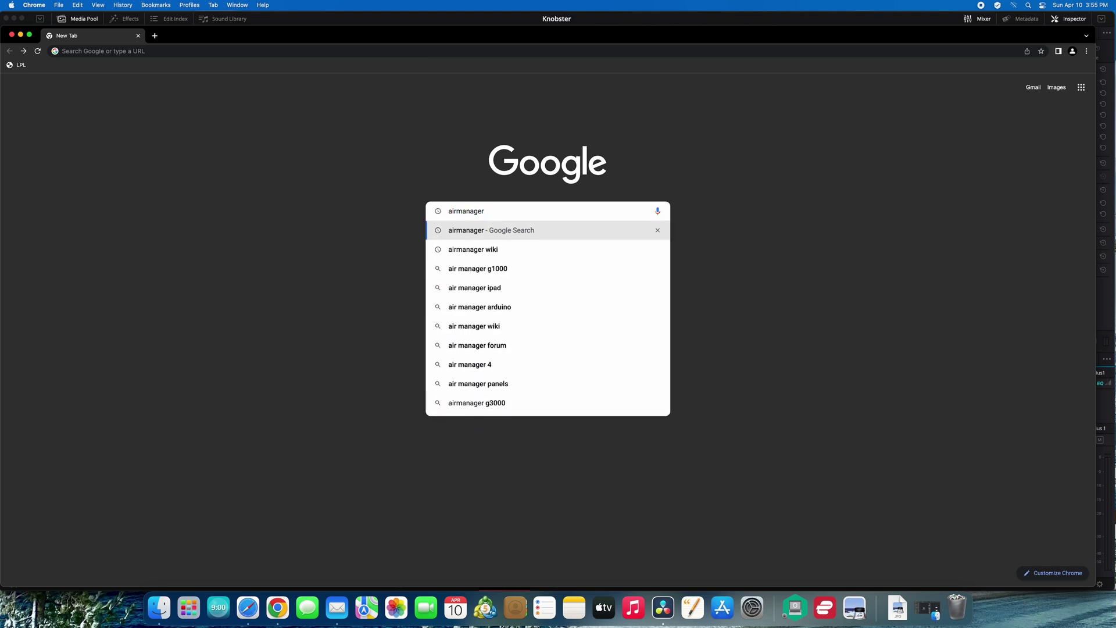
type(" wiki")
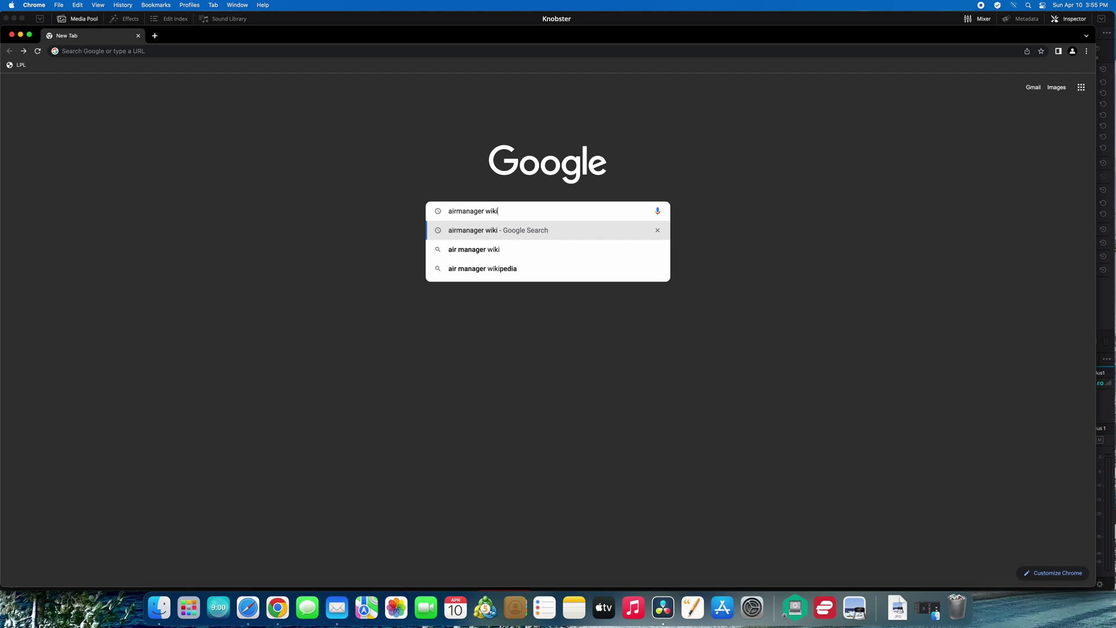
key("Return")
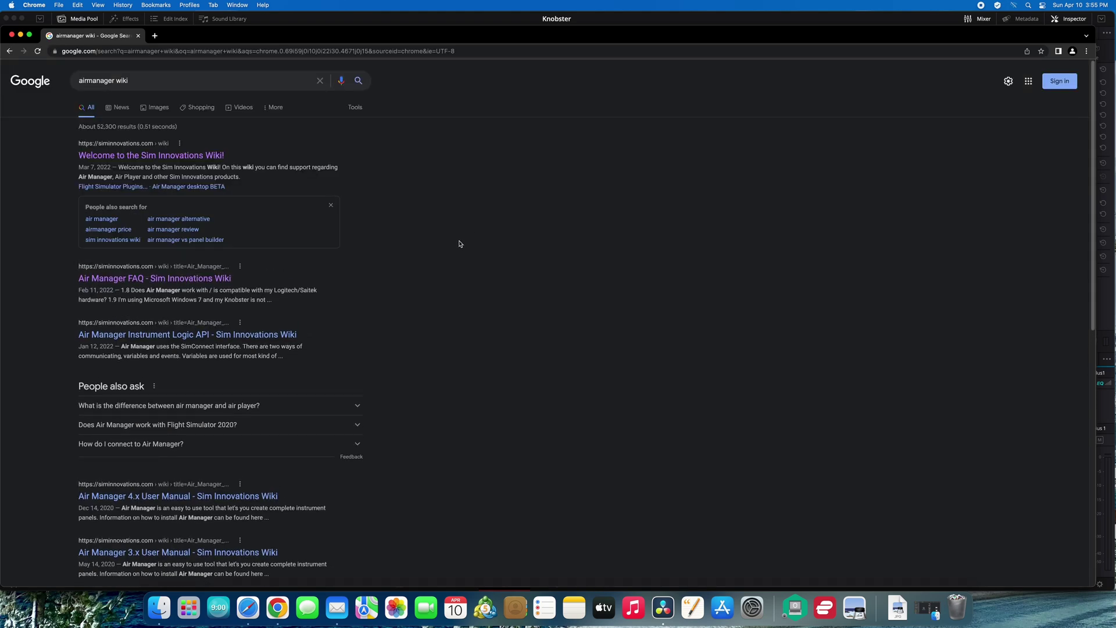
left_click(152, 157)
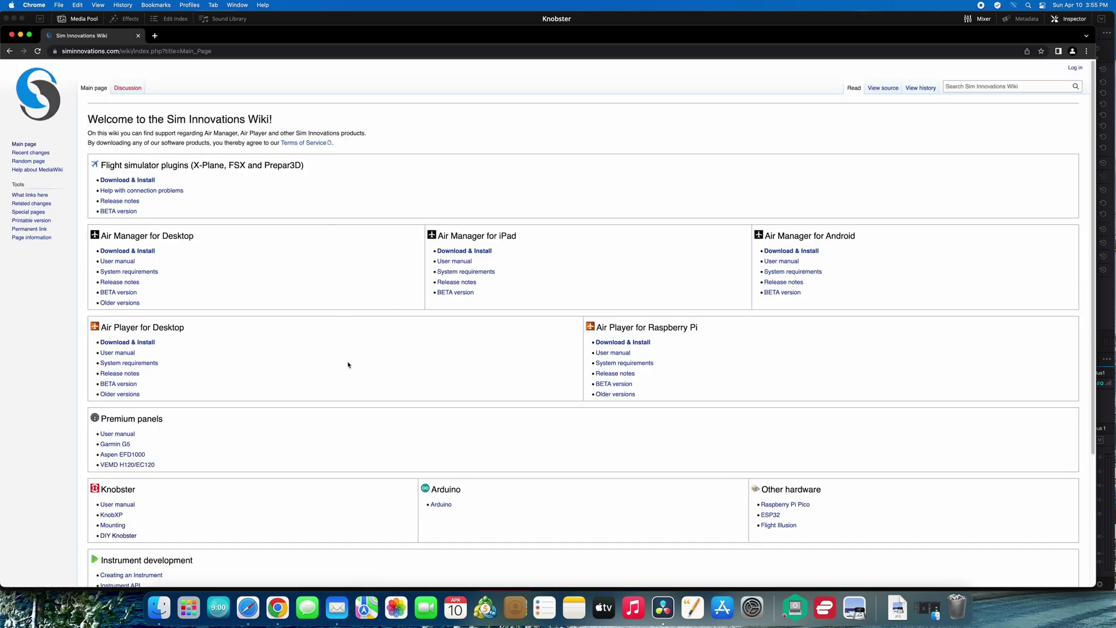
scroll(346, 369, "down", 2)
scroll(348, 365, "down", 5)
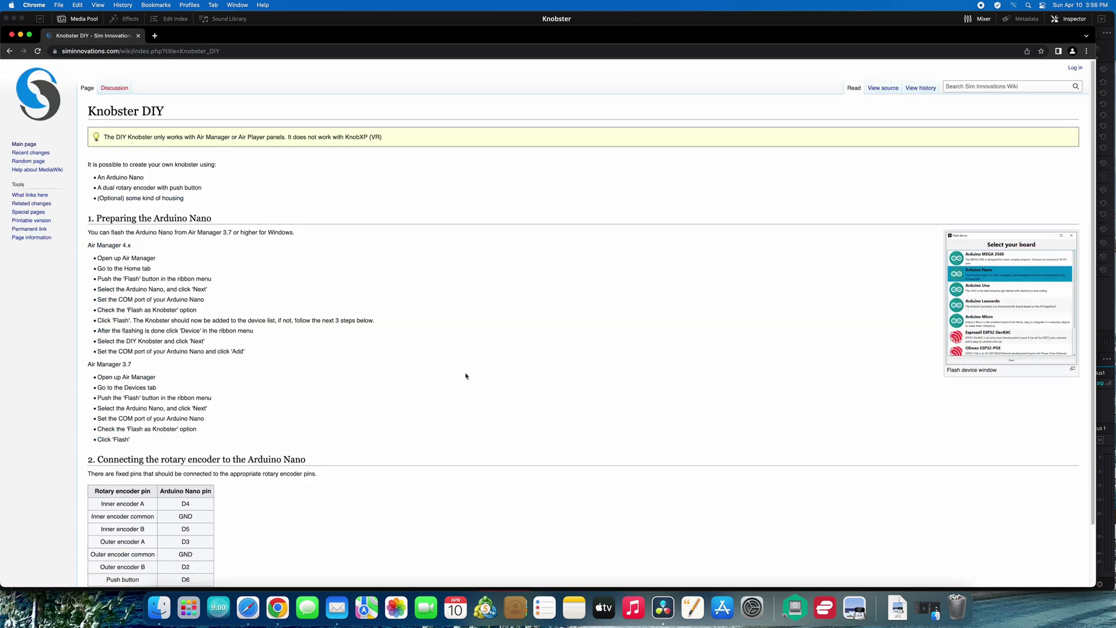
Read the Knobster DIY page's flashing steps and encoder wiring table.
scroll(466, 377, "down", 1)
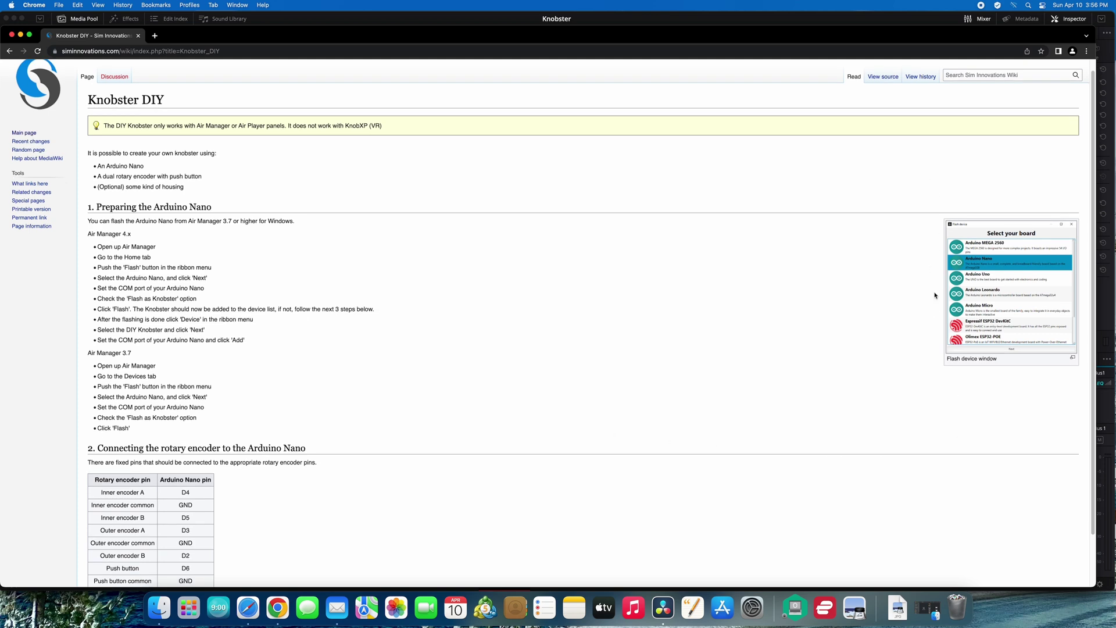
scroll(342, 500, "down", 3)
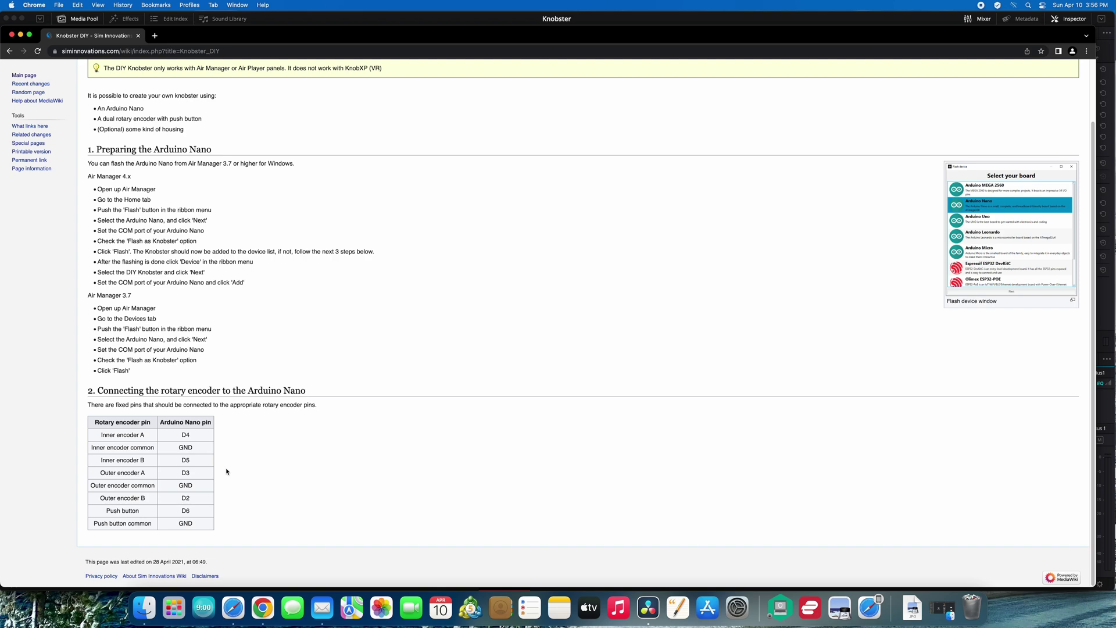
scroll(227, 471, "up", 3)
Search the wiki for pages containing ch340.
left_click(962, 88)
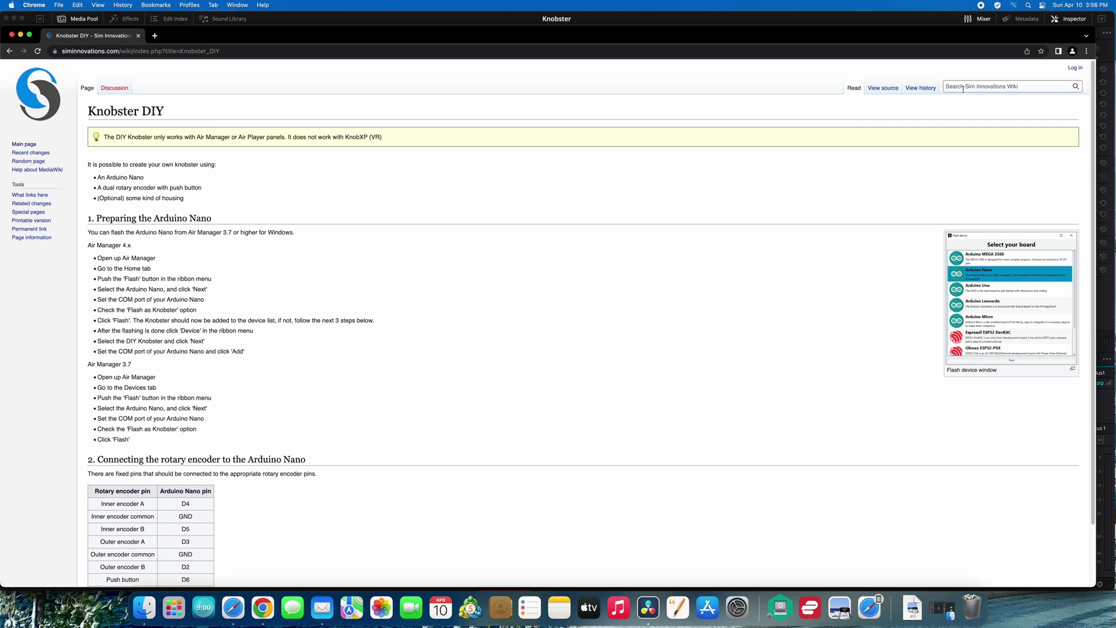
type("ch340")
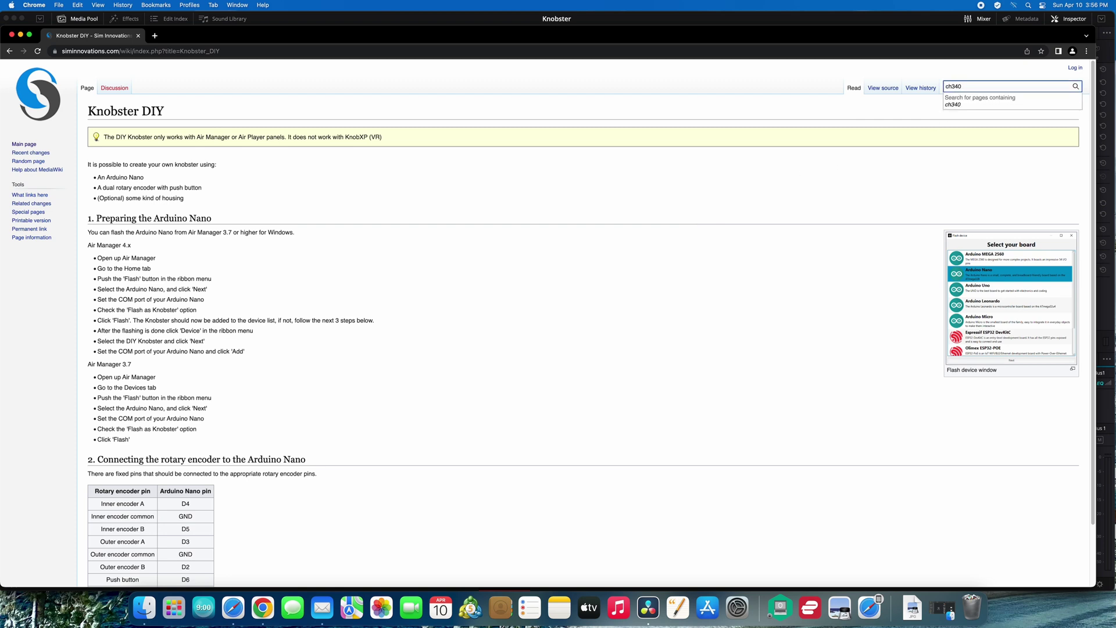
left_click(959, 101)
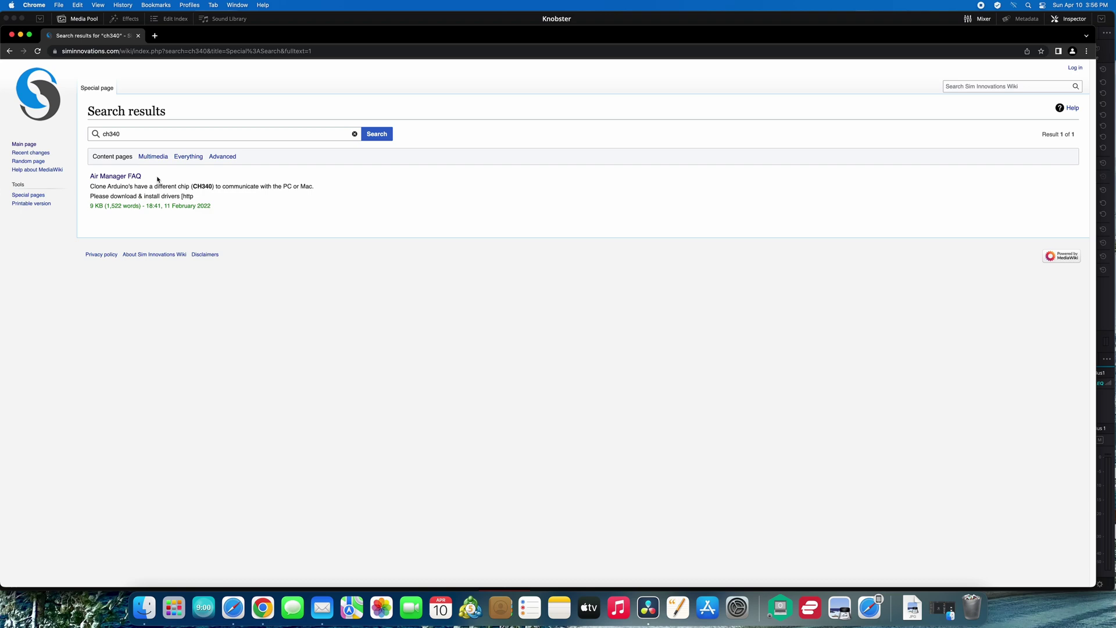
Open the Air Manager FAQ result and scroll to its Arduino CH340 clone section.
left_click(131, 177)
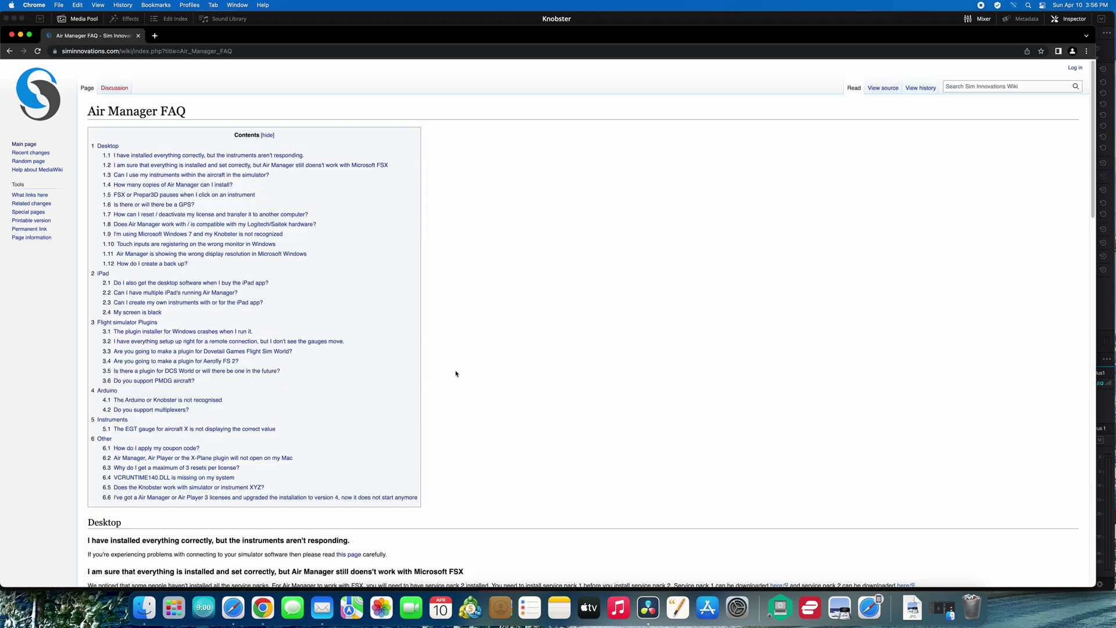
scroll(456, 373, "down", 5)
scroll(457, 374, "down", 10)
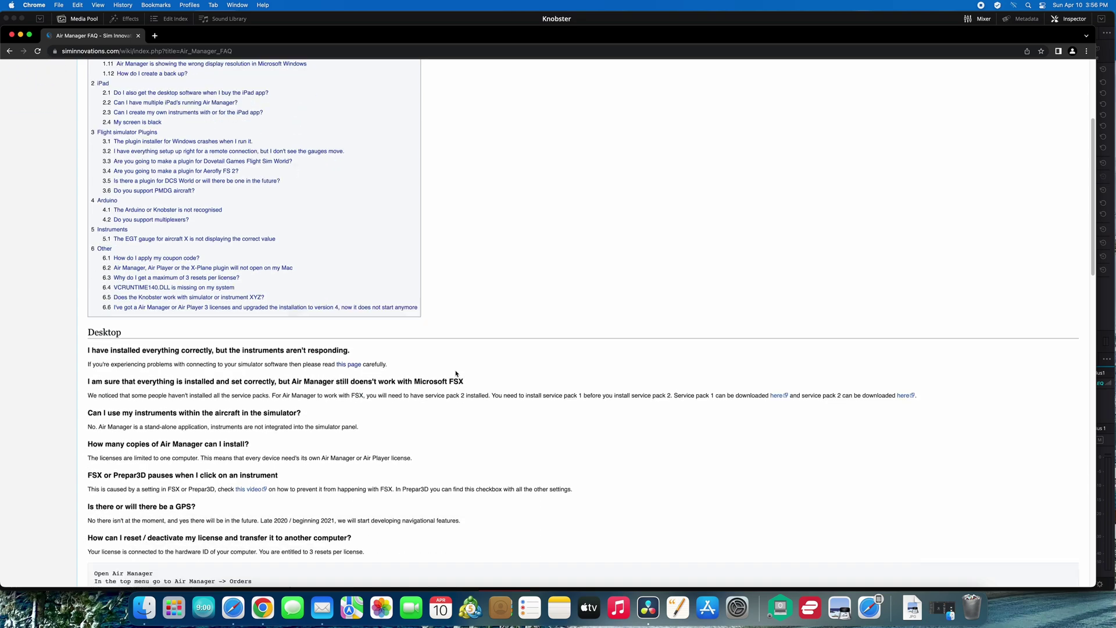
scroll(456, 373, "down", 10)
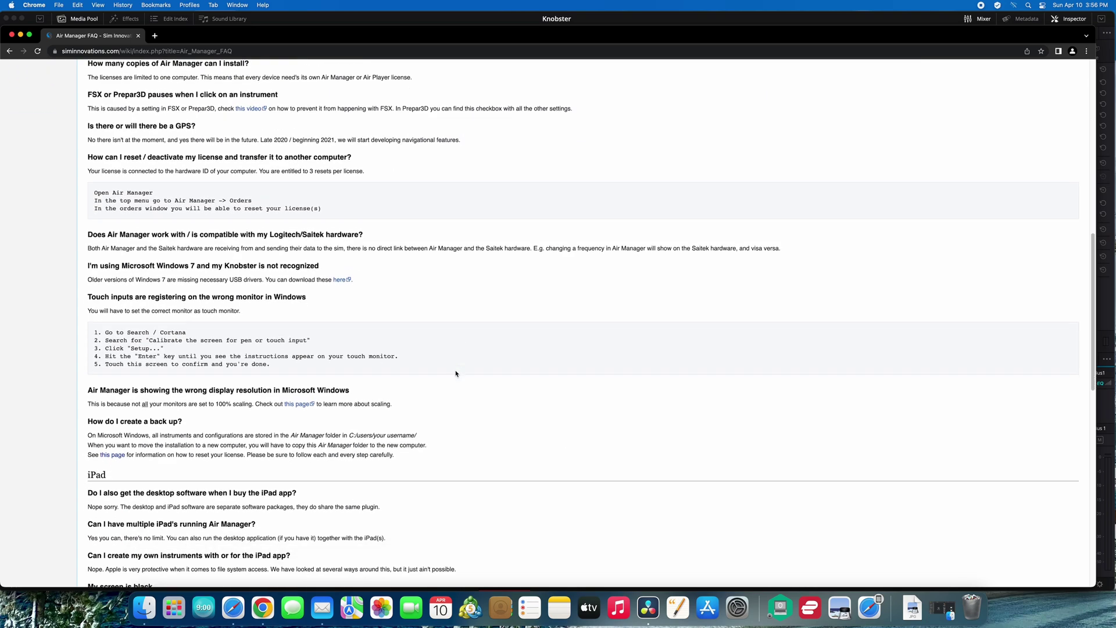
scroll(456, 374, "down", 6)
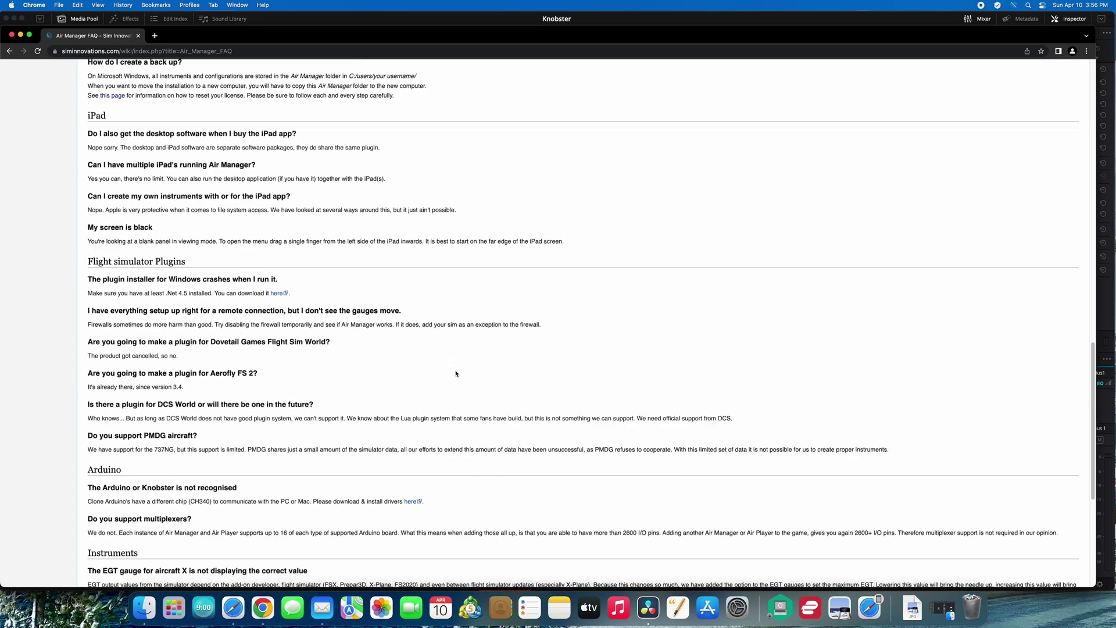